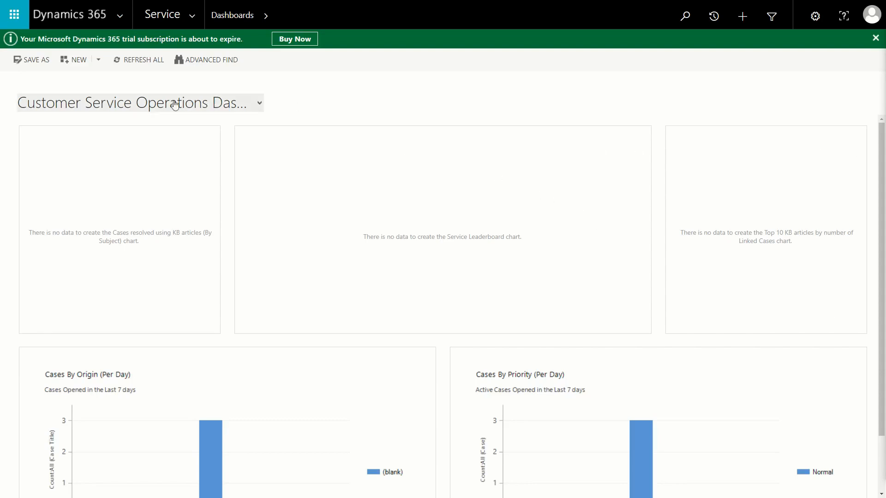
- Examine the Office apps in the app launcher and the Sales, Settings and Service navigation areas
click(15, 17)
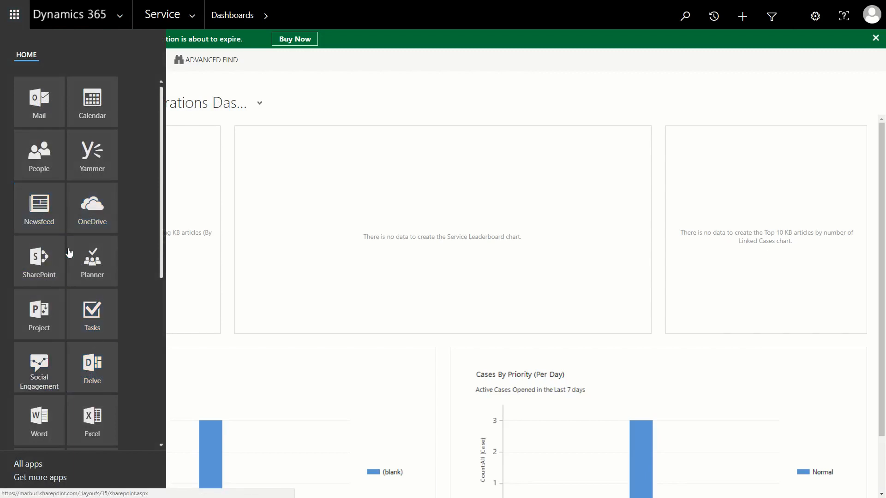
click(218, 79)
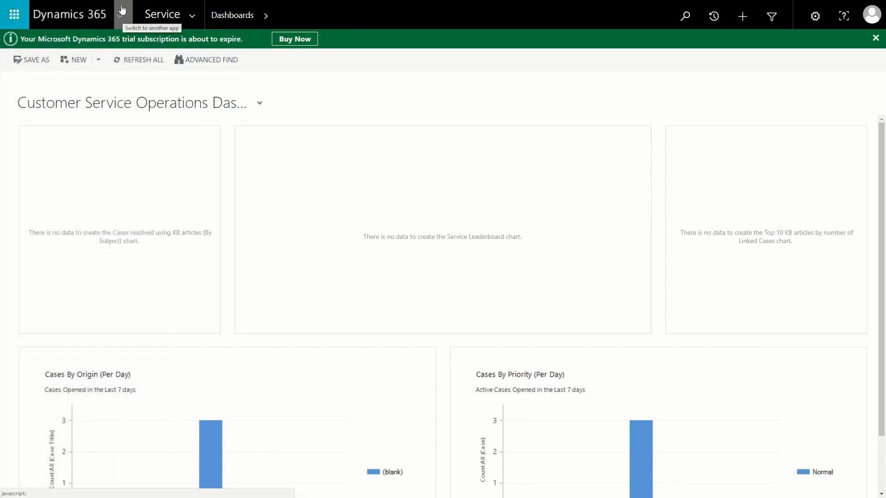
click(193, 16)
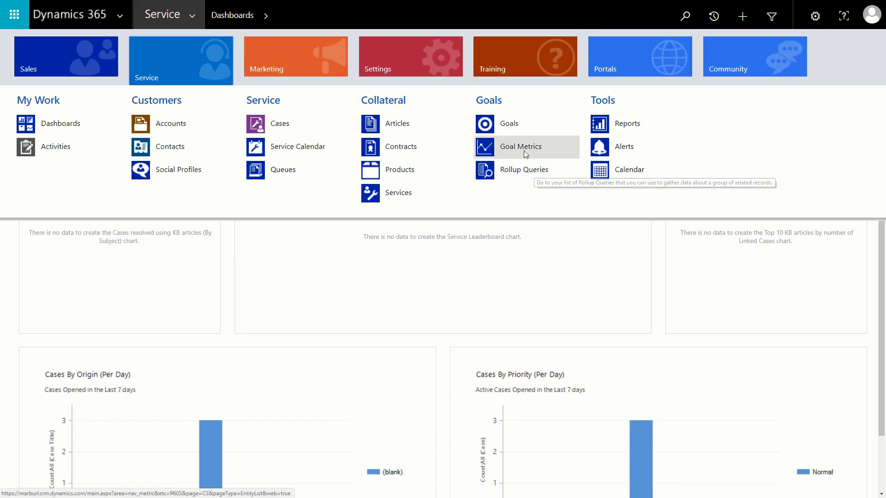
click(100, 58)
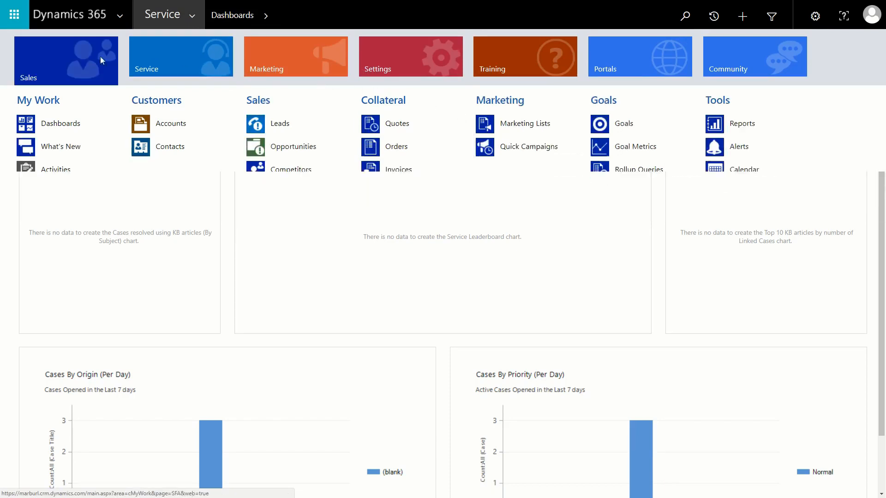
mouse_move(386, 60)
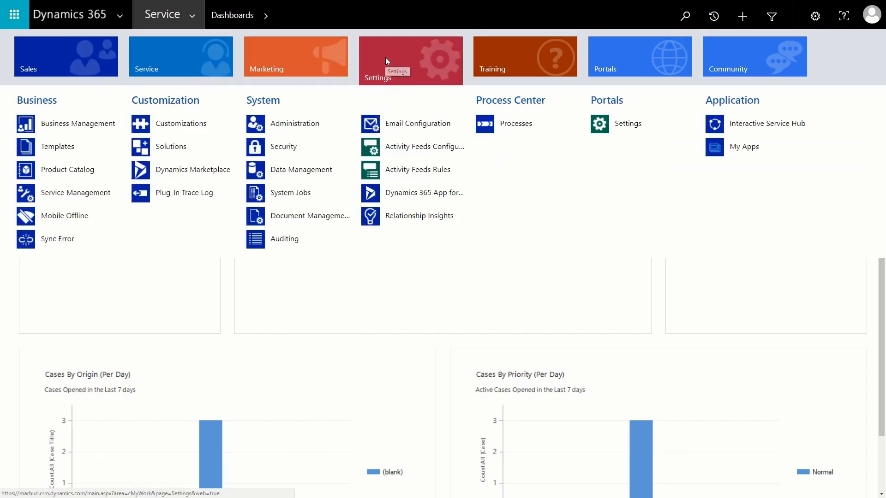
mouse_move(60, 55)
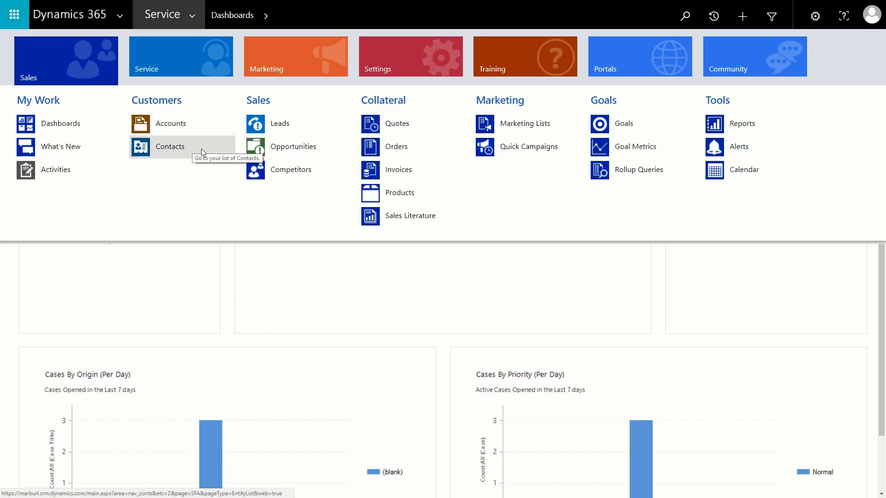
click(179, 55)
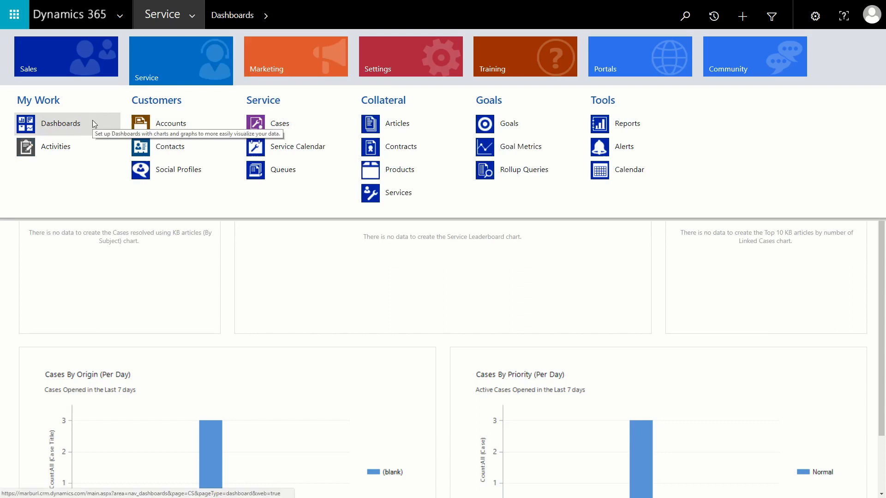
click(245, 13)
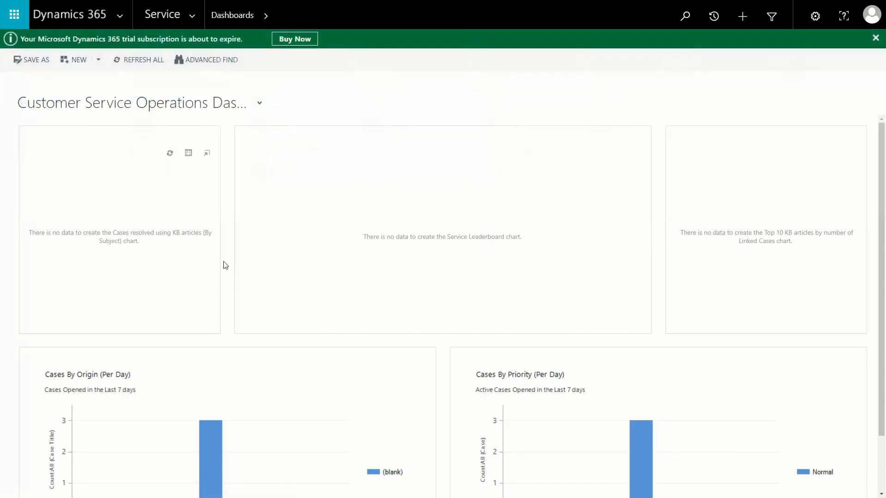
- Look over the Customer Service Operations dashboard's charts and open the Cases list of the Service area
scroll(387, 191, down, 2)
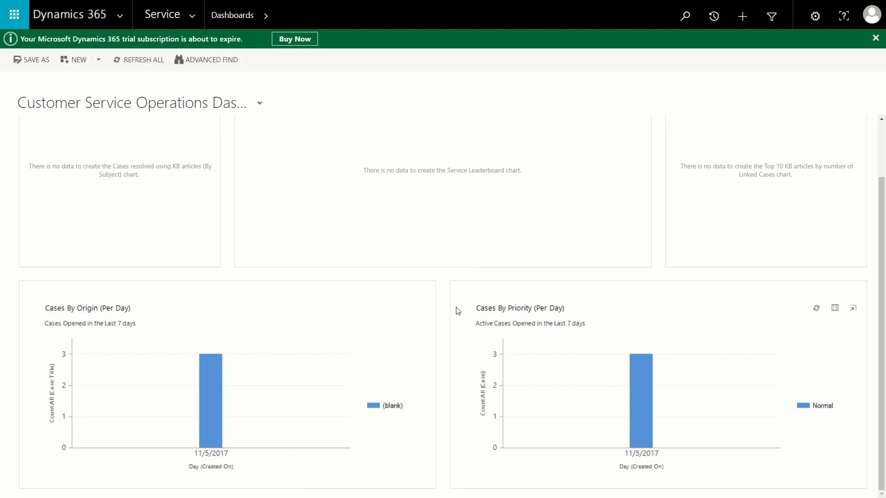
scroll(458, 311, up, 2)
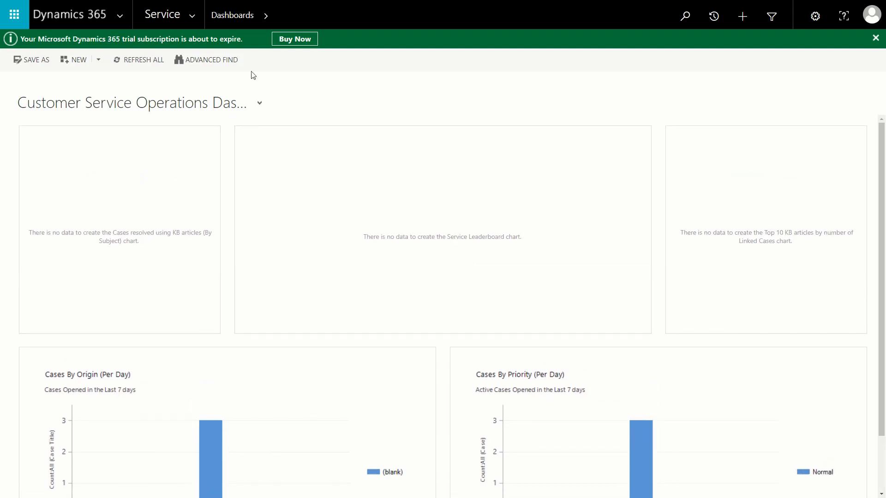
click(193, 17)
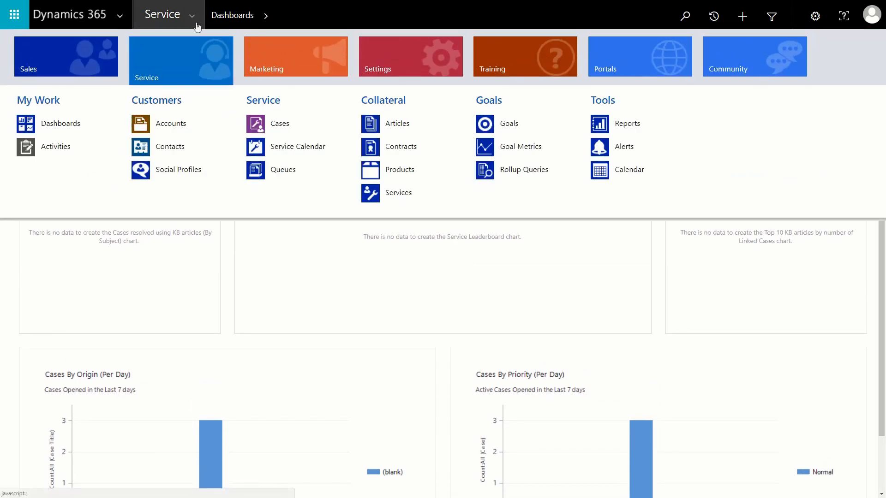
click(290, 124)
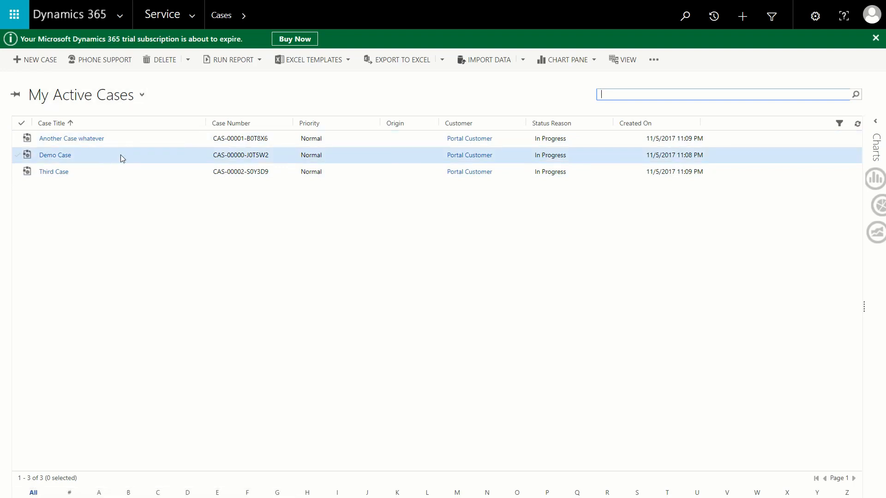
- Review the available case views, show My Resolved Cases and return to My Active Cases
click(142, 97)
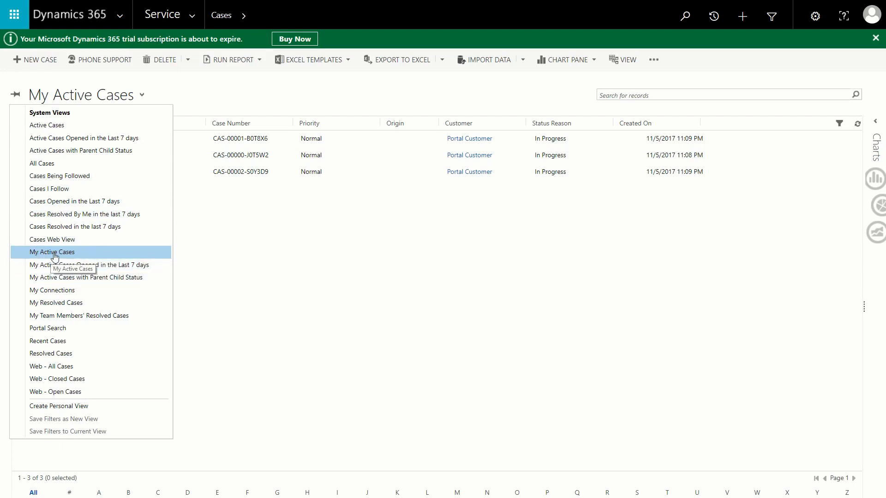
click(340, 226)
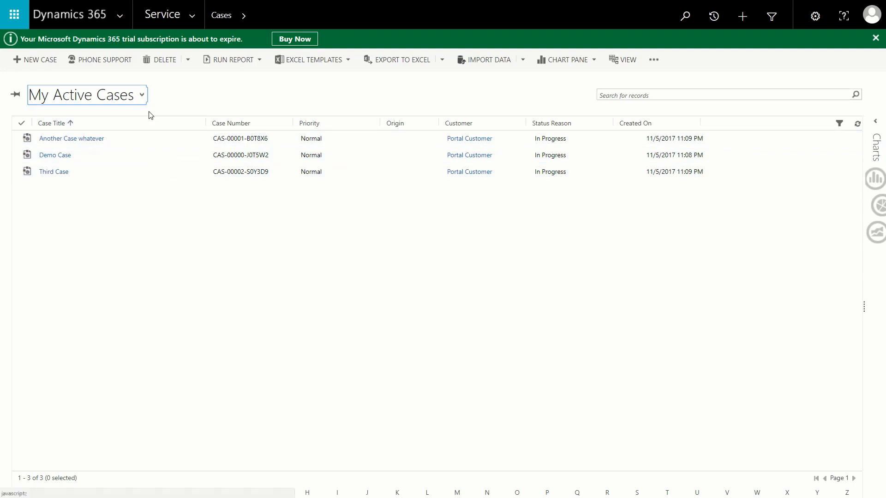
click(139, 96)
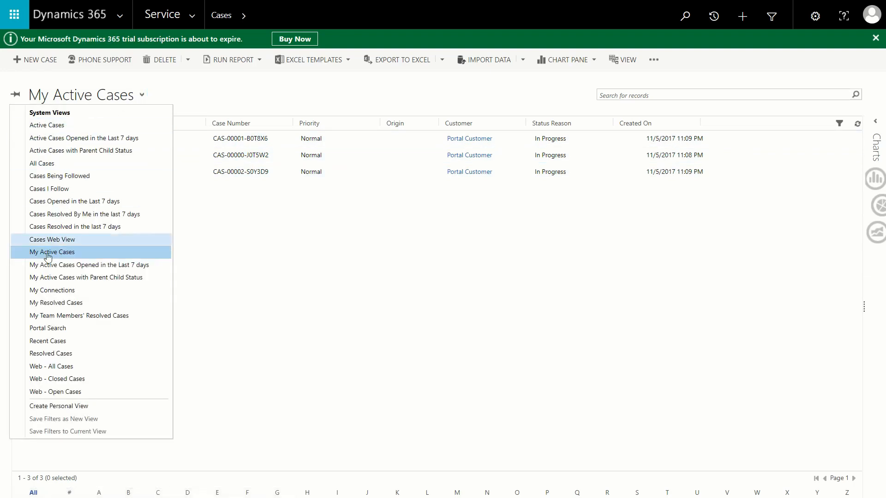
click(51, 303)
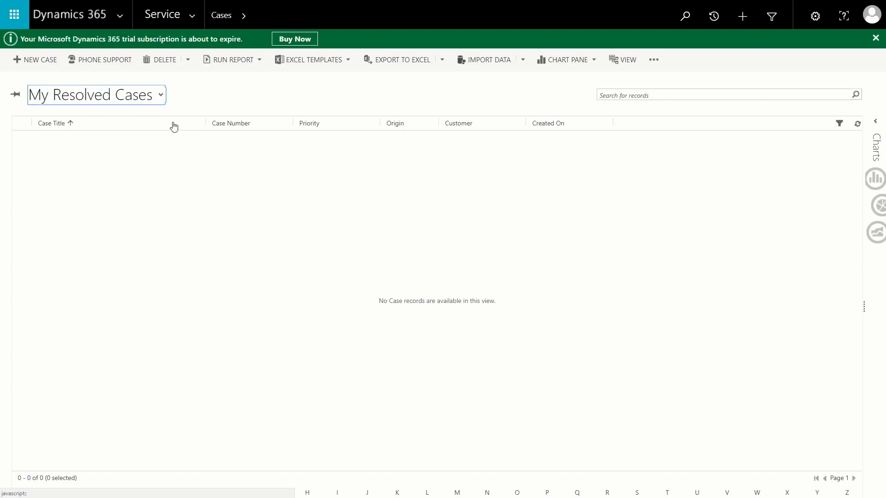
click(160, 96)
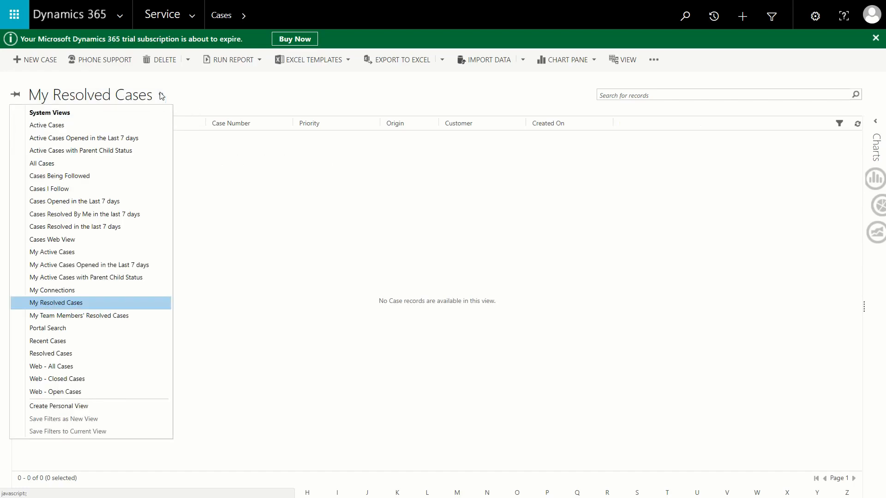
click(49, 252)
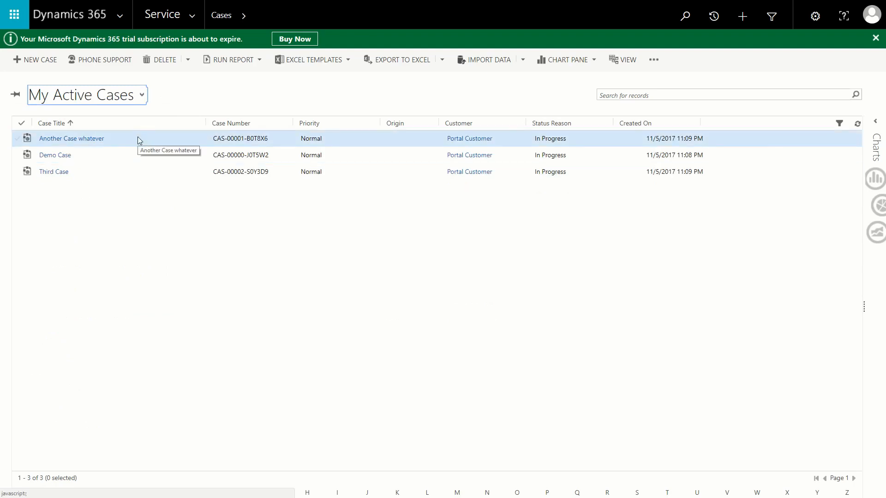
- In the case "Another Case whatever", set the Case Type to Question and the title to "Another Case"
double_click(139, 140)
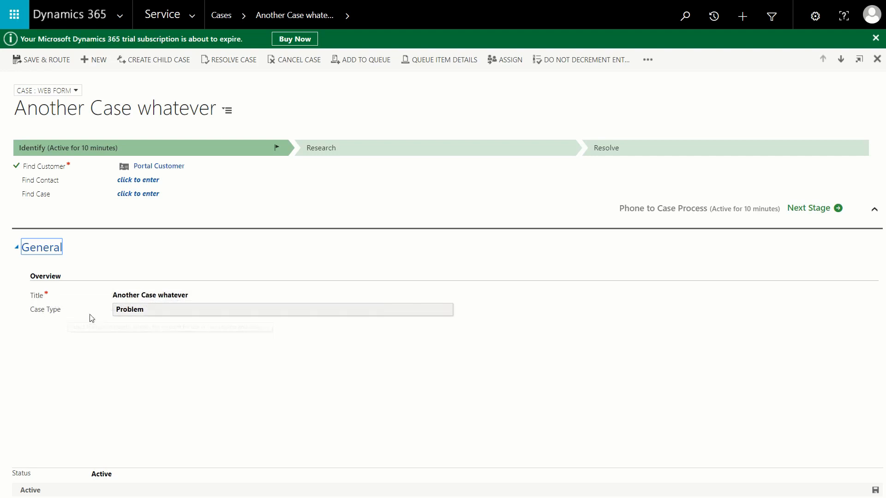
click(141, 315)
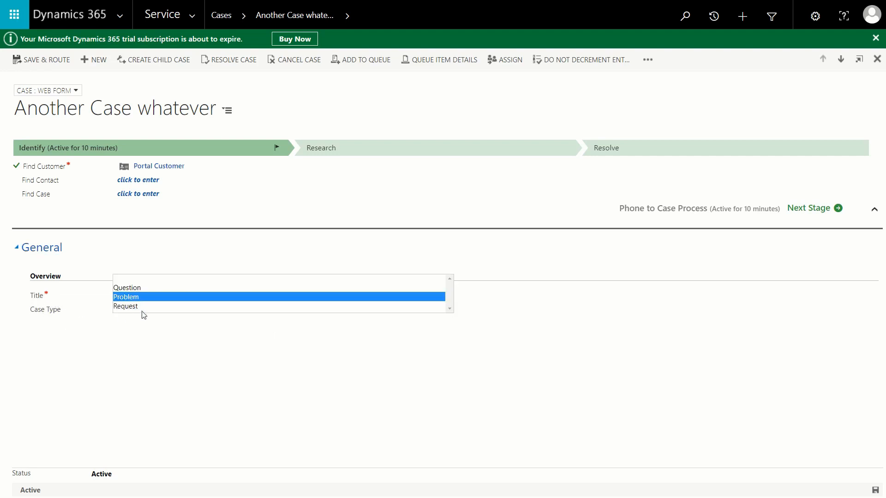
click(124, 288)
click(238, 296)
click(205, 297)
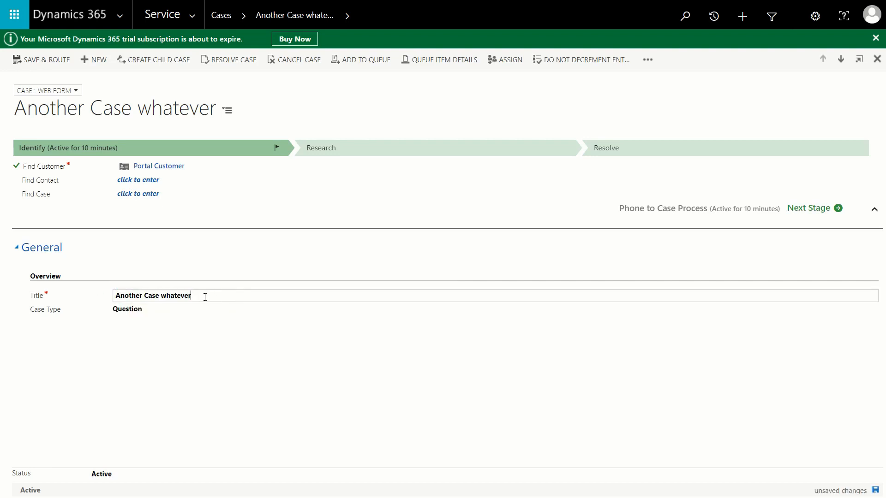
click(202, 337)
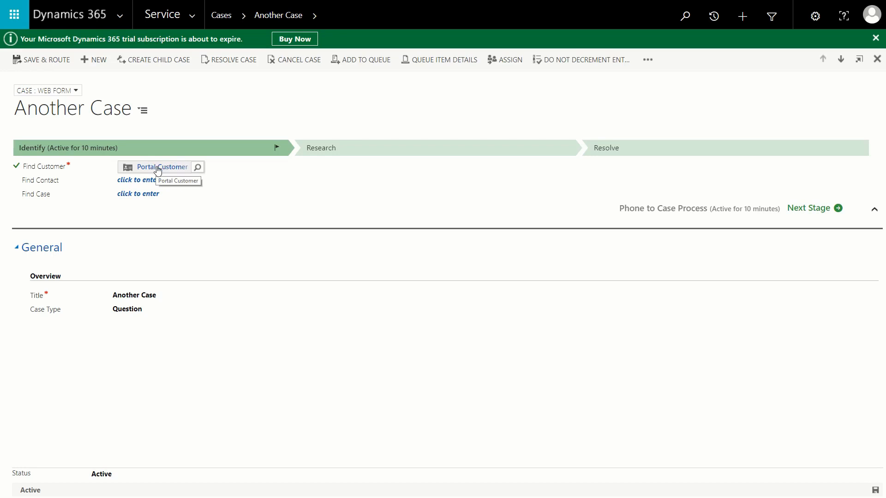
- Switch the case record from the Web Form to the Case form and return to the Cases list
click(75, 91)
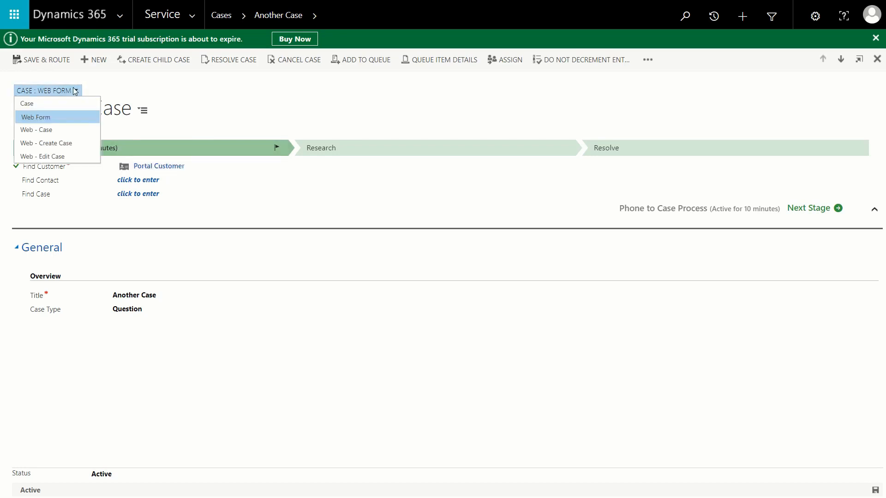
click(39, 104)
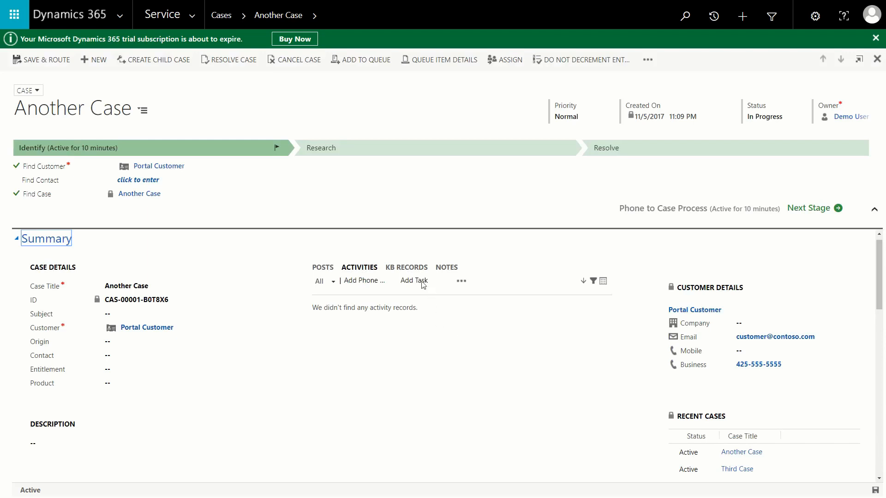
click(221, 14)
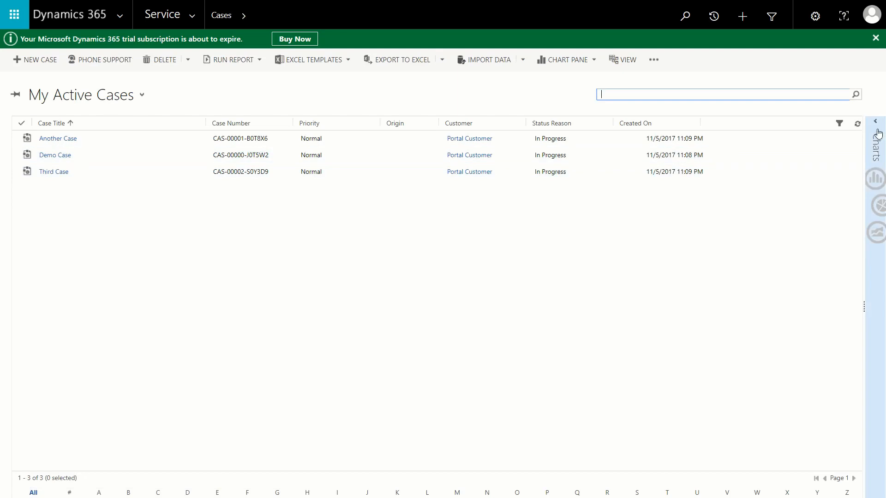
- Expand the charts for My Active Cases and display the Case Mix (By Type) chart
click(875, 133)
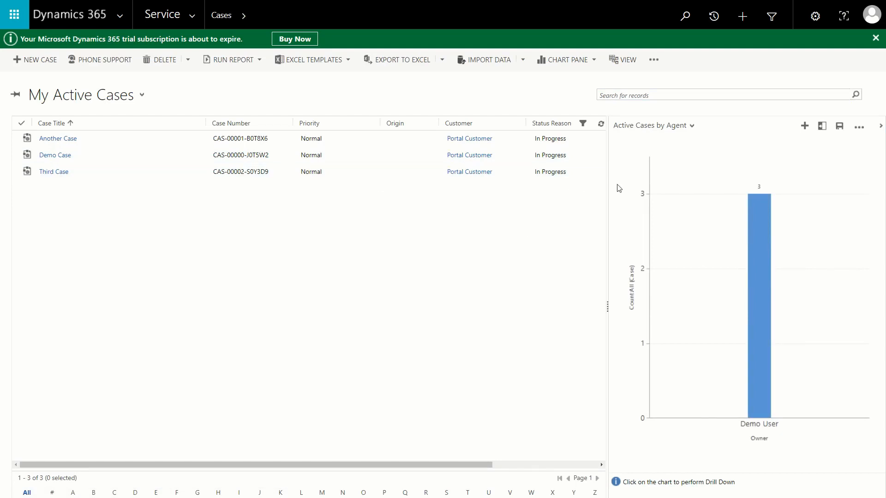
click(691, 126)
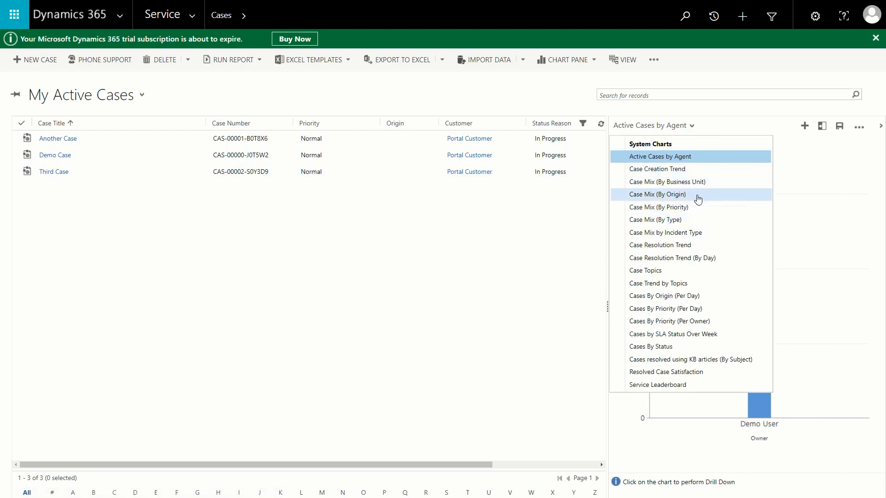
click(669, 220)
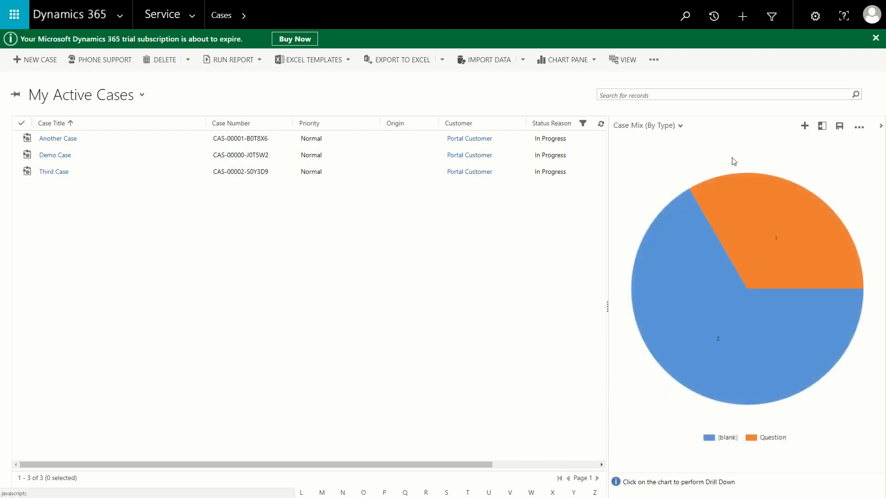
- Compare the Sales and Service navigation areas and open the Reports list of the Service area
click(193, 19)
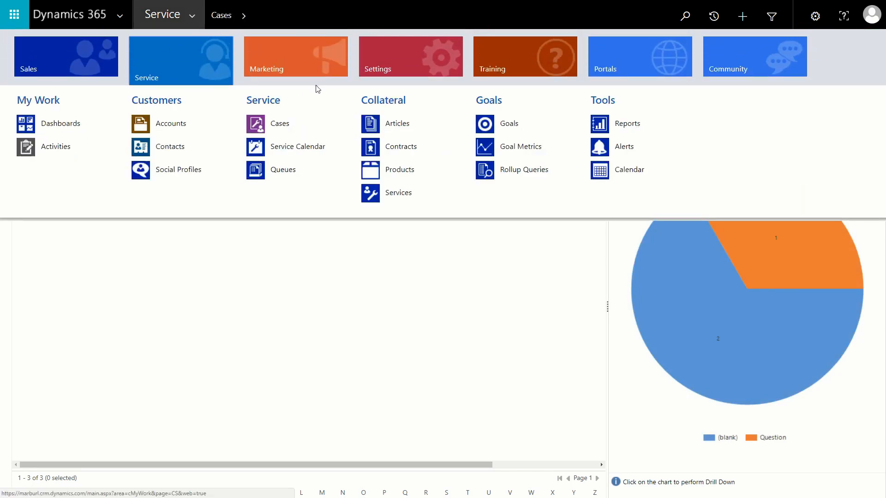
click(82, 56)
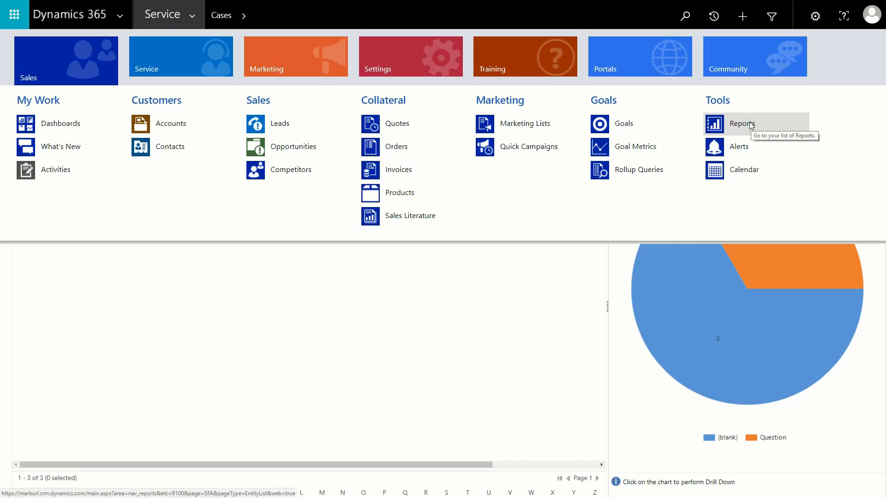
click(166, 62)
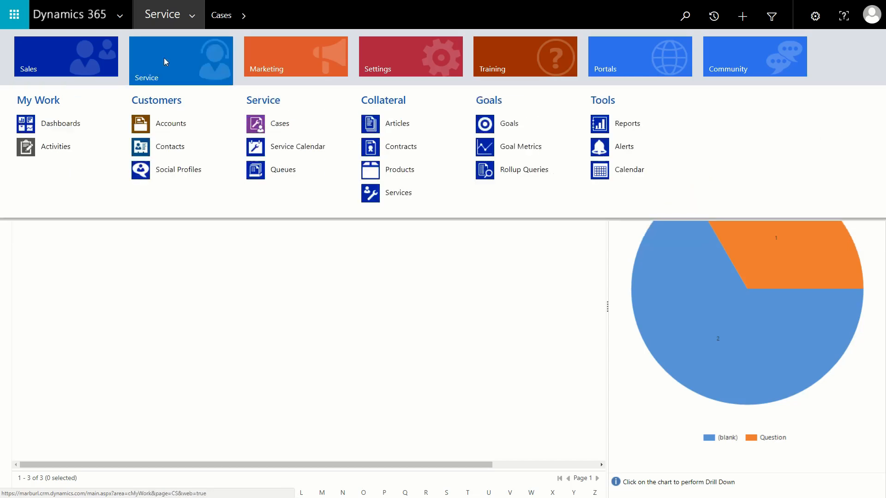
click(658, 121)
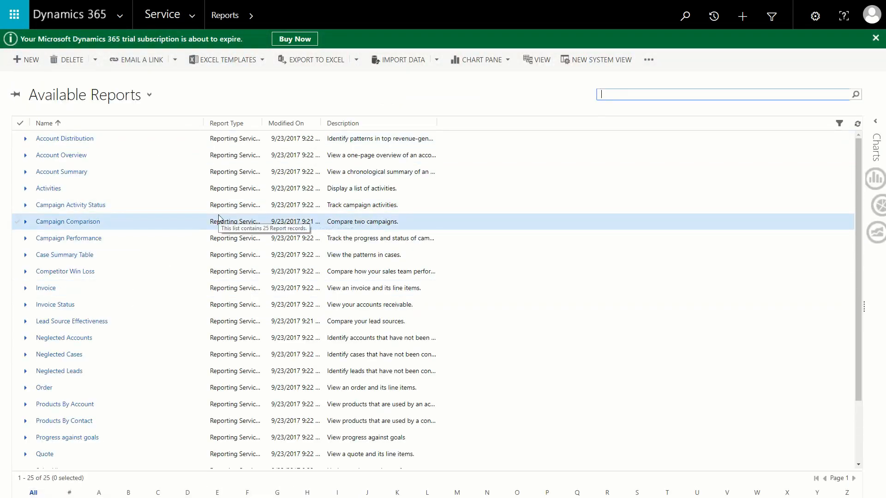
- Browse the report list through the My Reports and All Reports, Including Sub-Reports views, and return to Available Reports
click(150, 96)
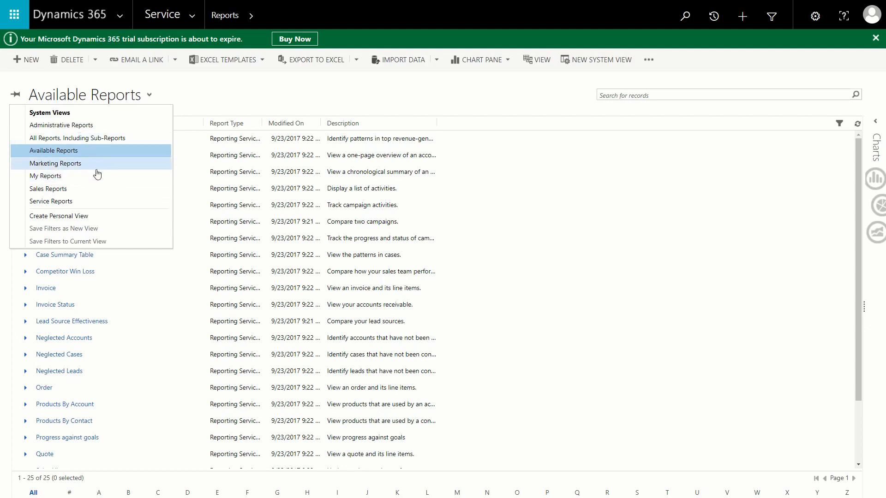
click(42, 177)
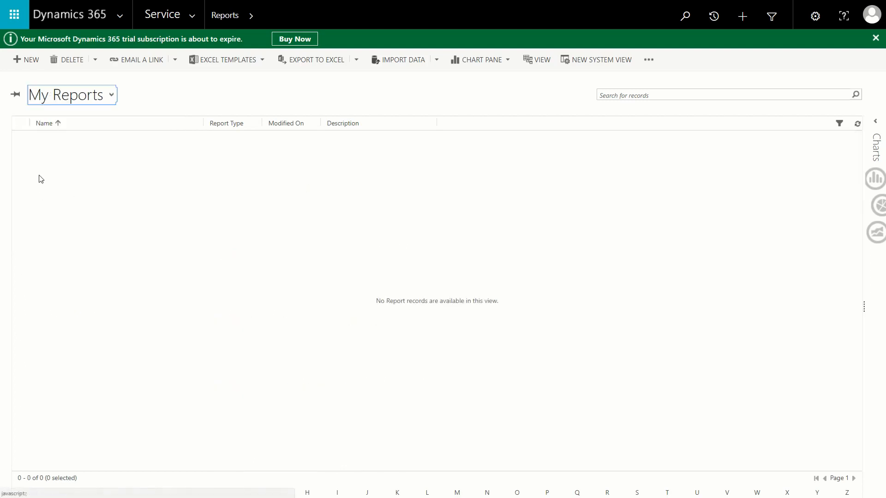
click(110, 95)
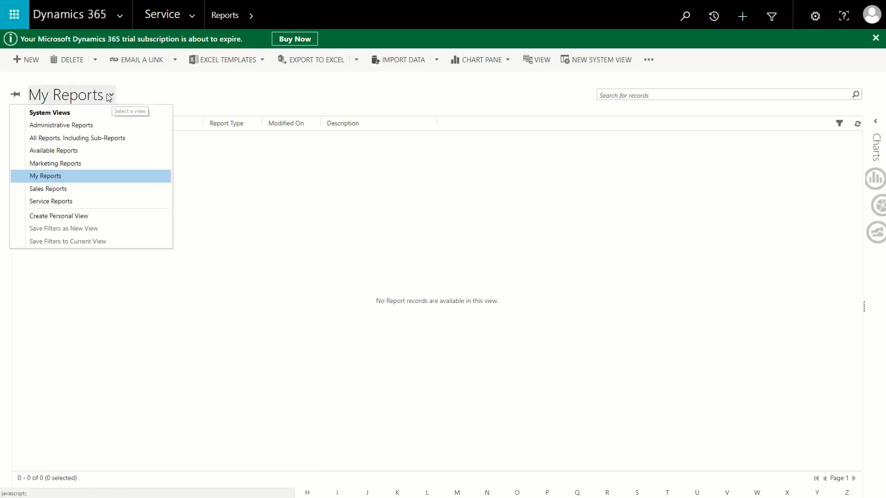
click(74, 138)
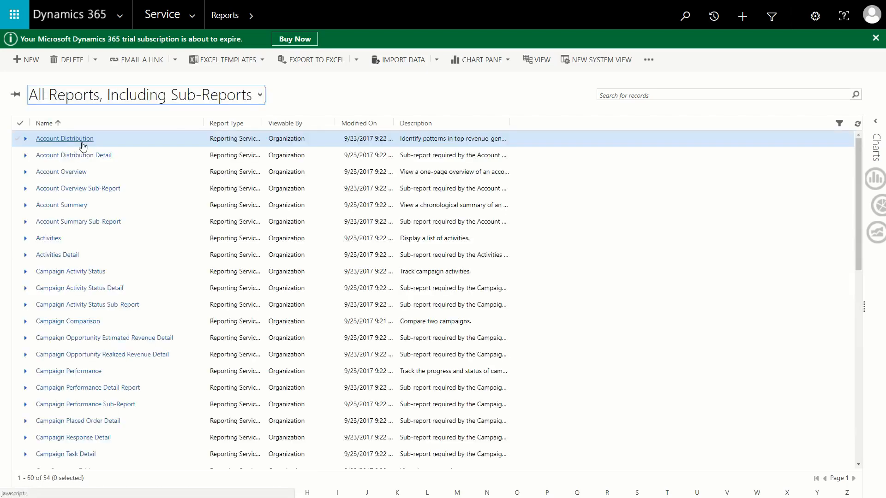
click(132, 97)
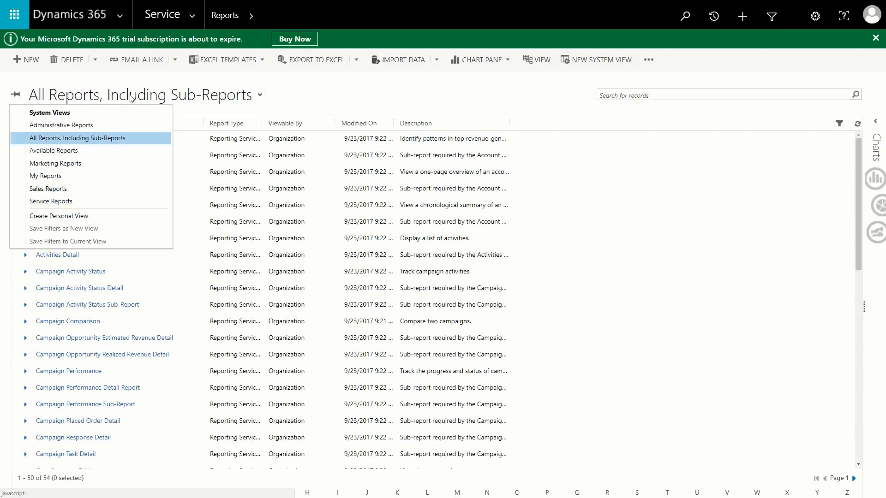
click(79, 152)
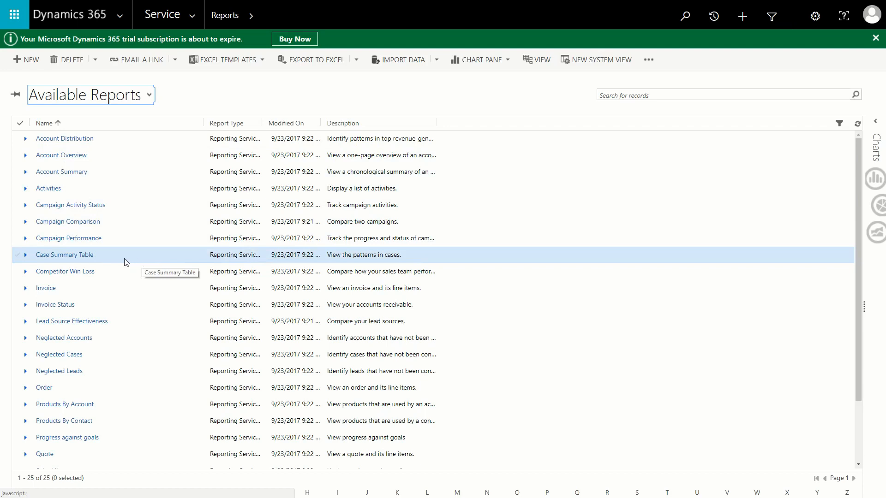
- Run the Case Summary Table report with its default filters, check its export formats, and close the report
click(89, 256)
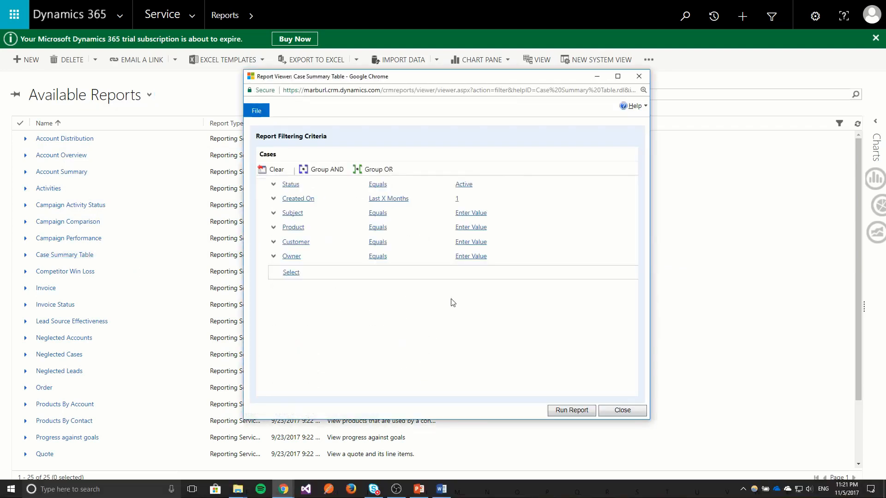
click(571, 412)
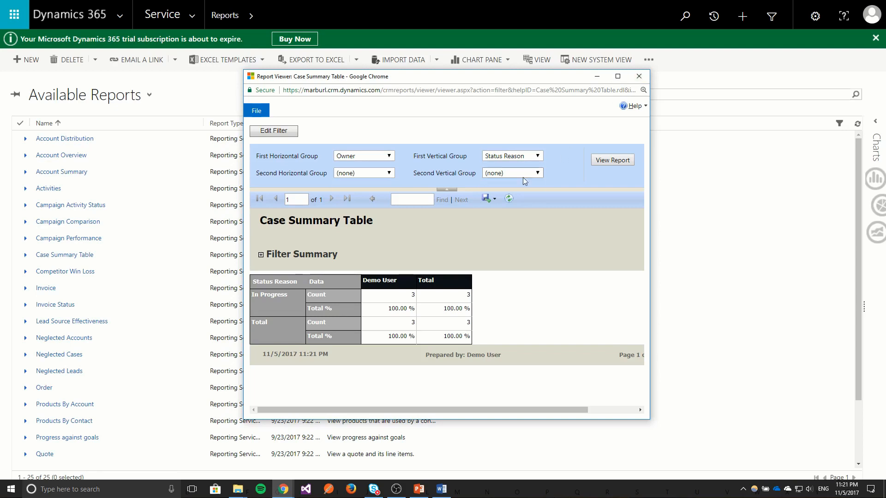
click(490, 199)
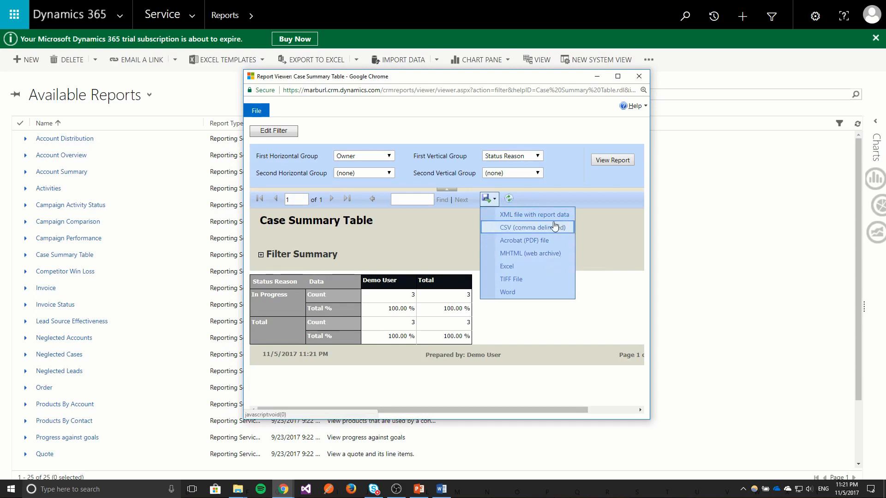
click(639, 76)
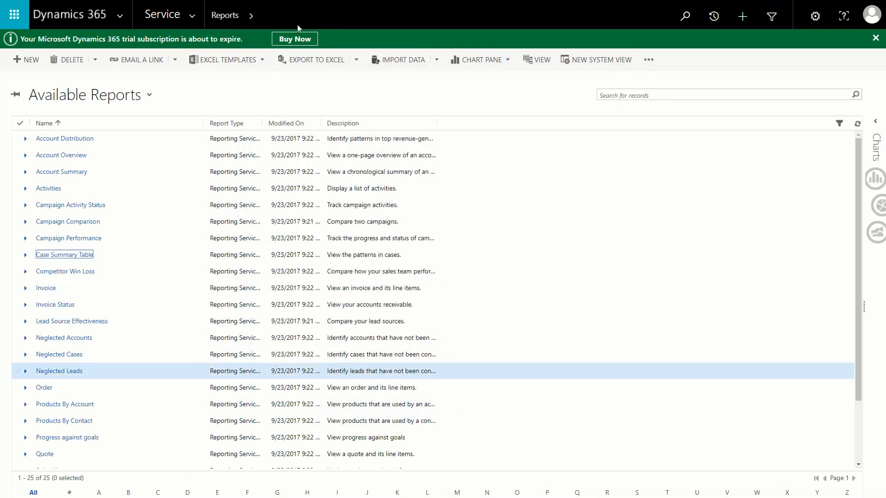
- Go to the Settings area and open Solutions under Customization
click(190, 14)
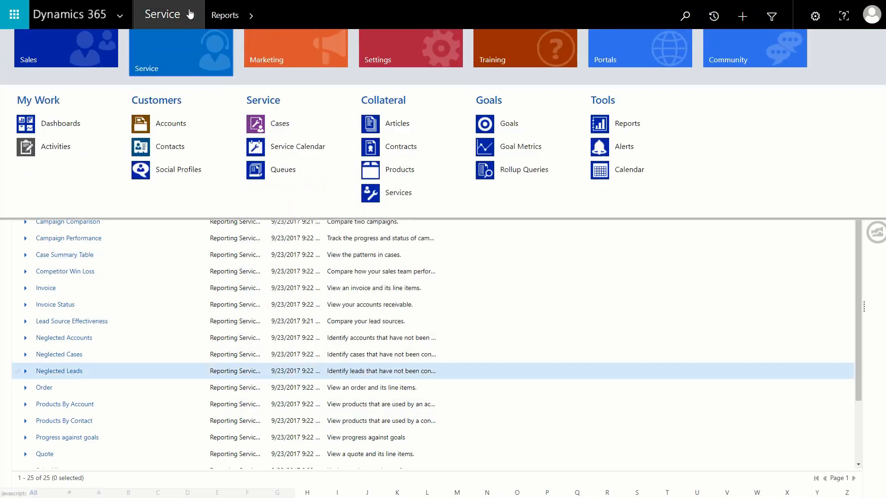
click(408, 54)
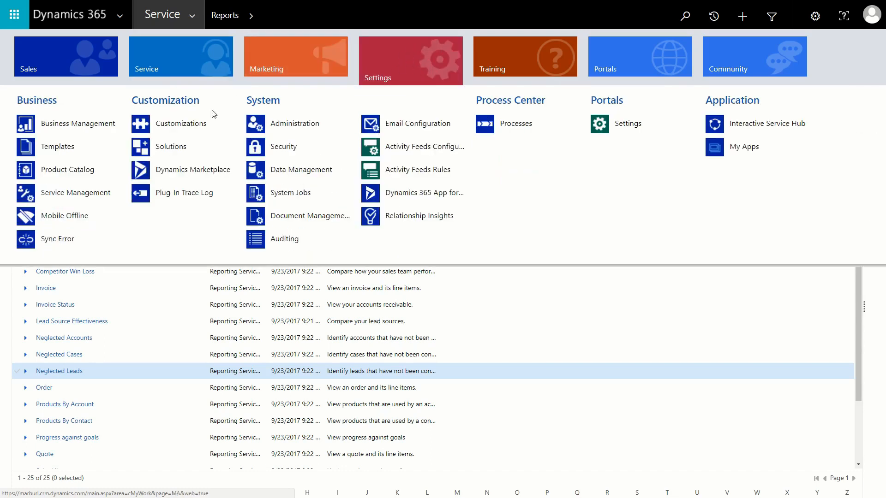
click(200, 147)
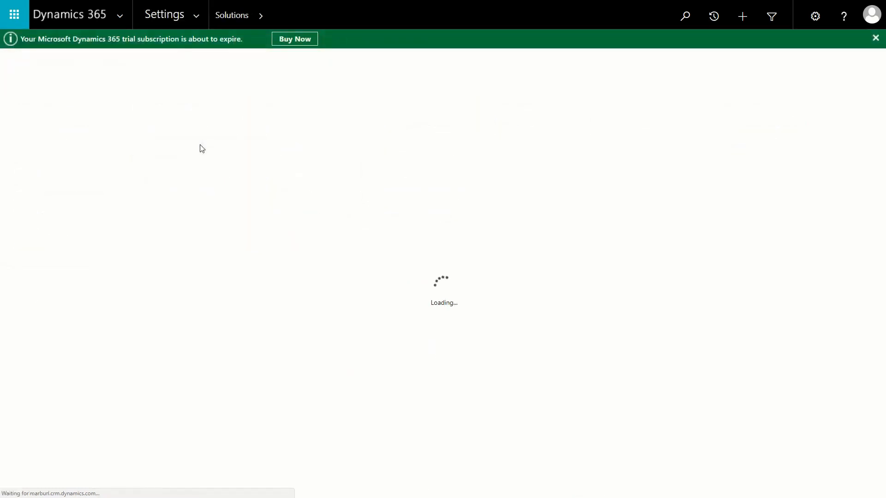